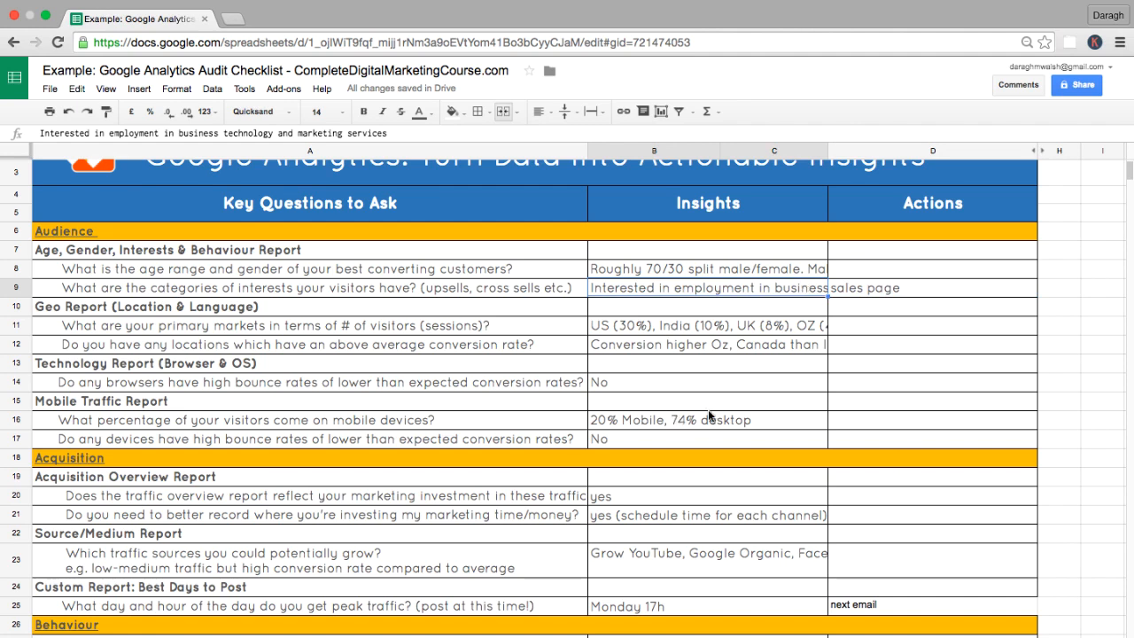
Step: Enter "longer timeframe" as the action for the Source/Medium question about which traffic sources could potentially grow
click(897, 290)
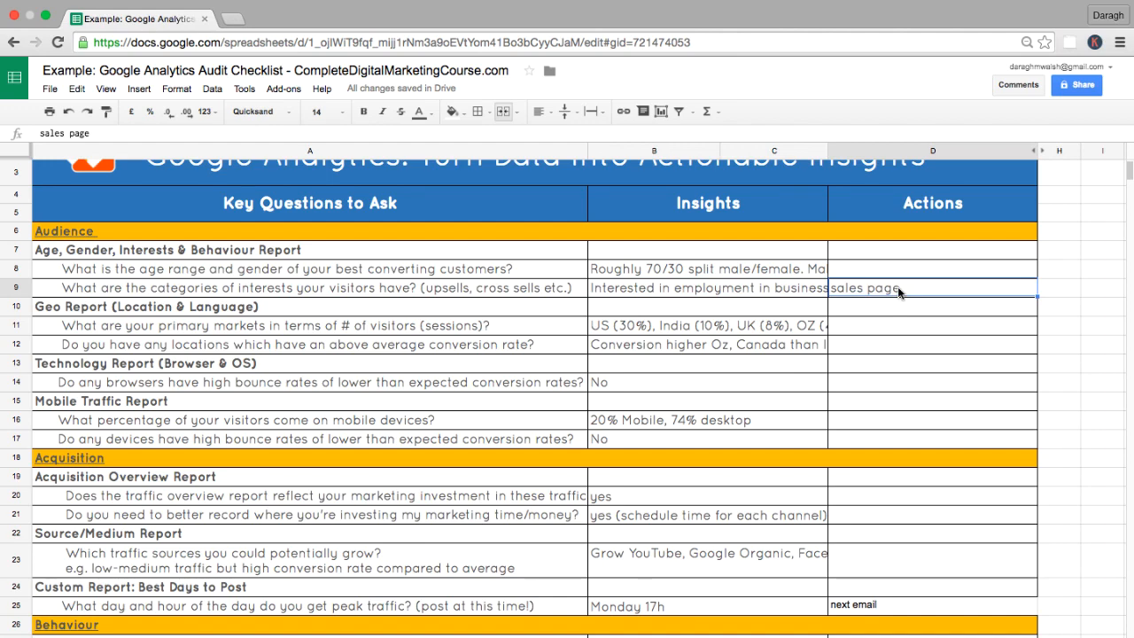
scroll(897, 289, down, 3)
scroll(868, 332, down, 2)
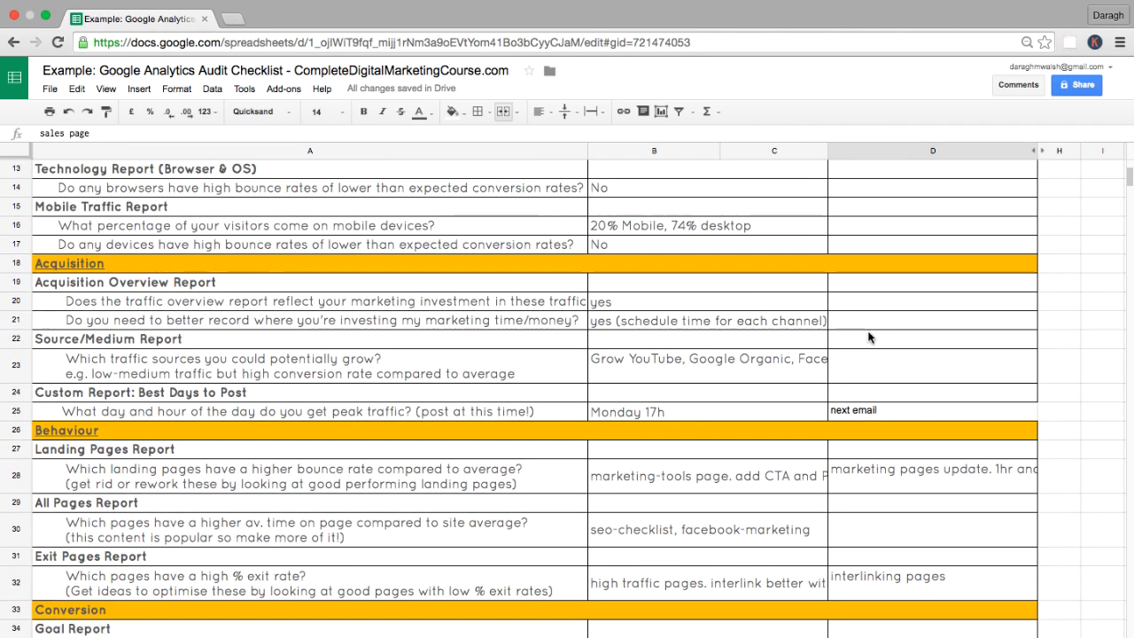
click(700, 409)
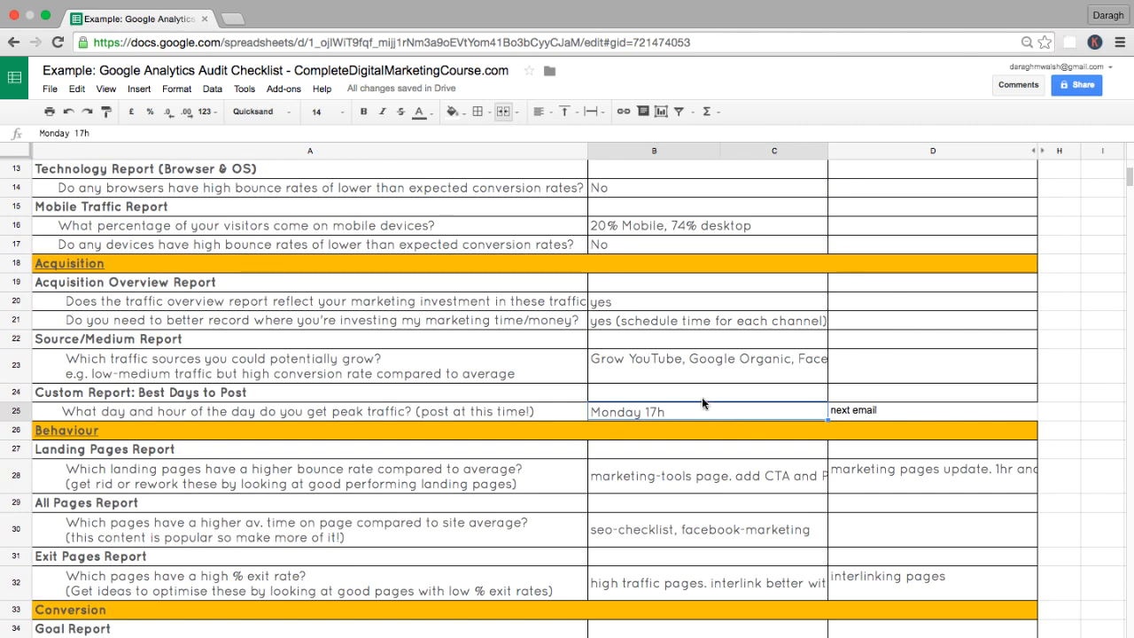
click(627, 377)
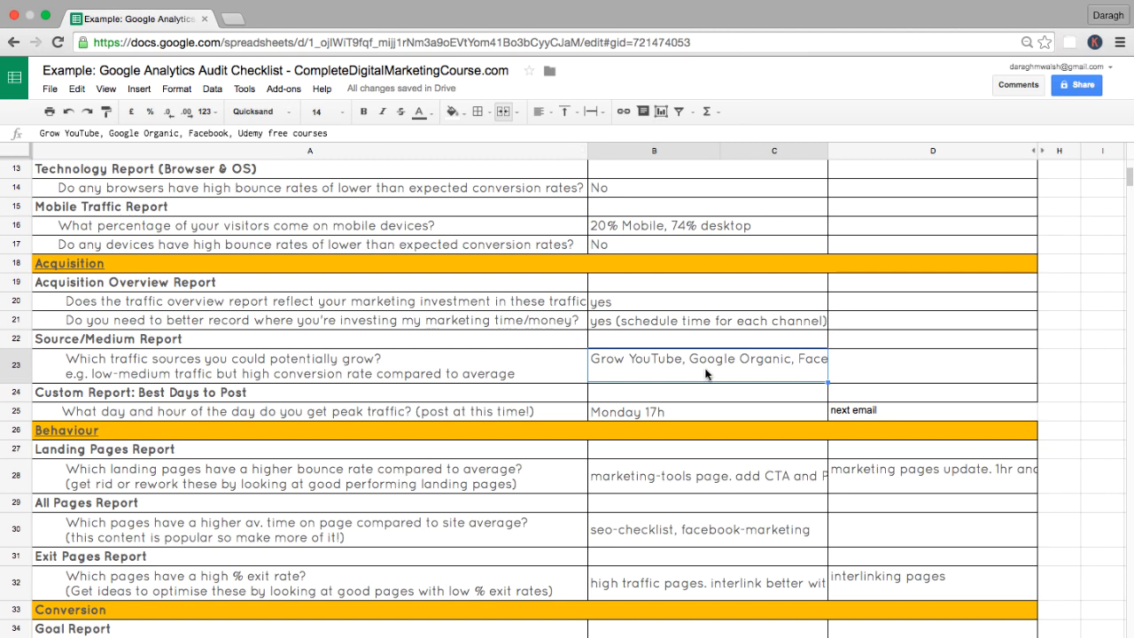
click(881, 363)
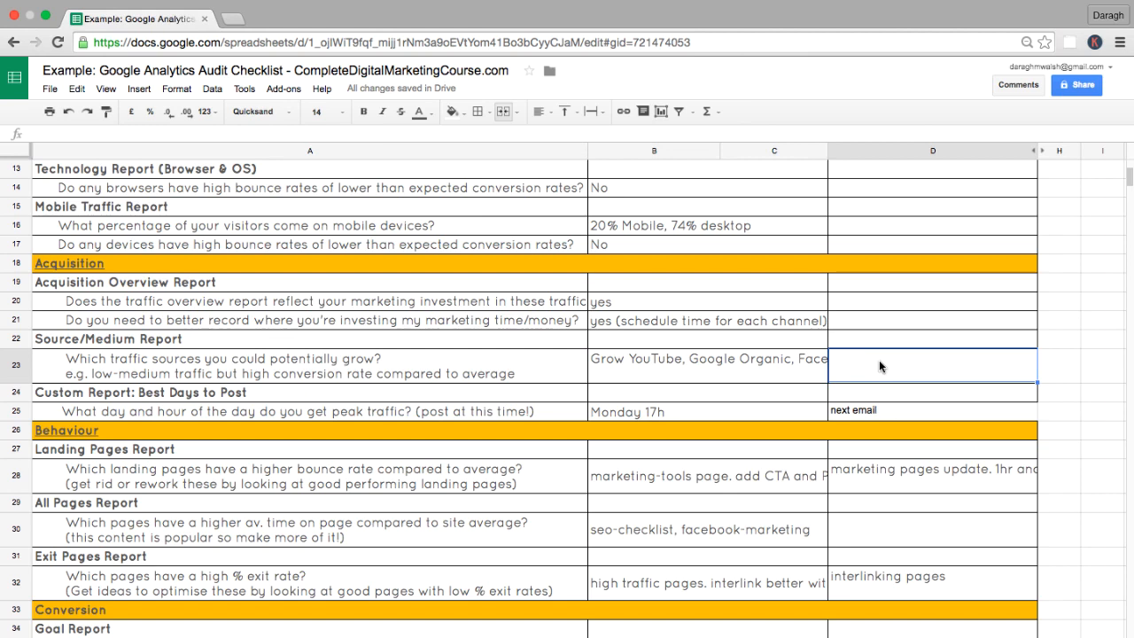
text(lon)
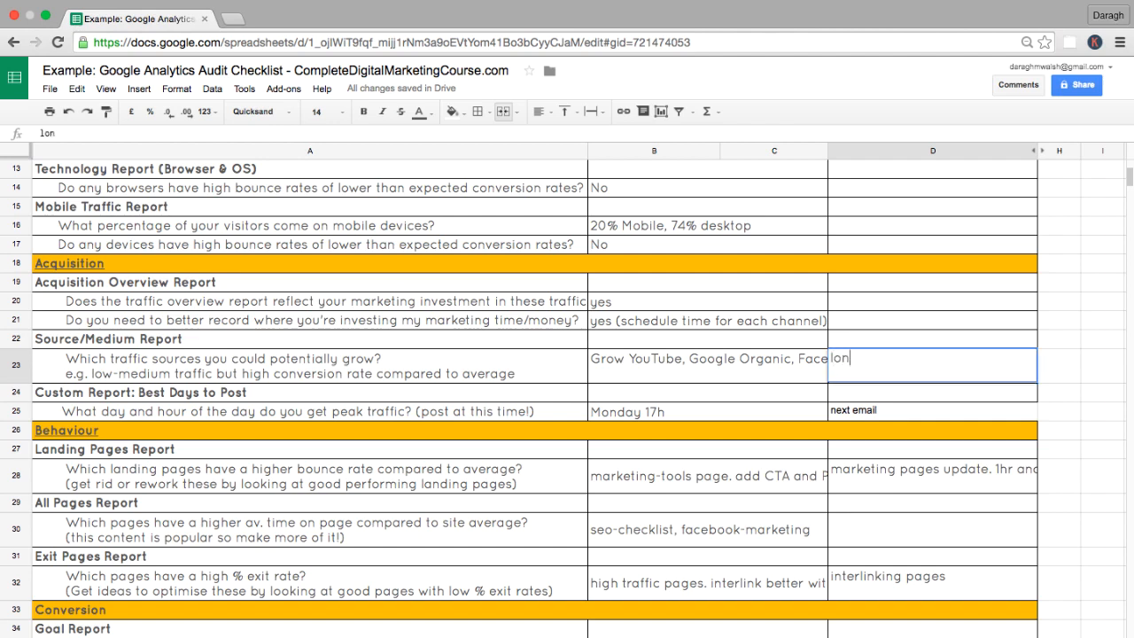
text(ger timeframe)
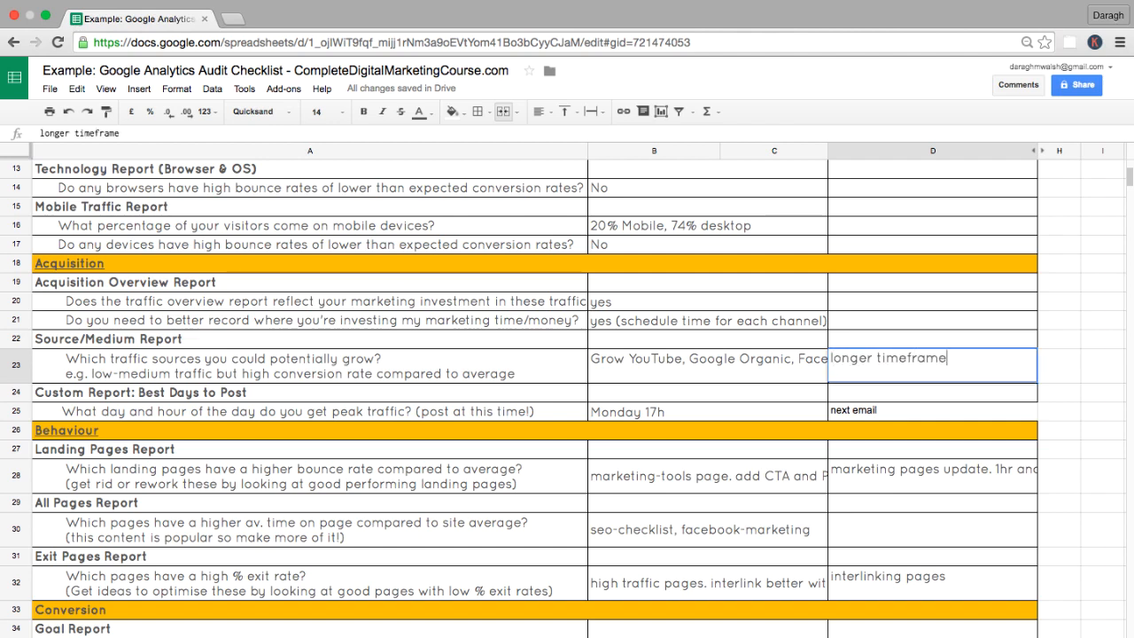
key(Return)
key(Up)
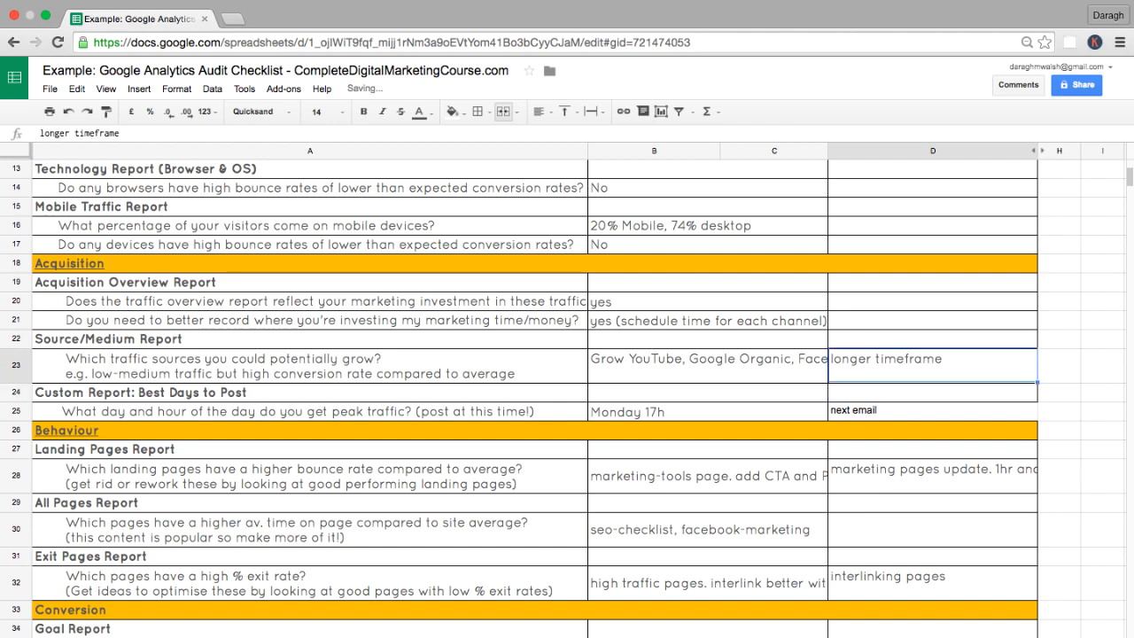
key(Left)
key(Right)
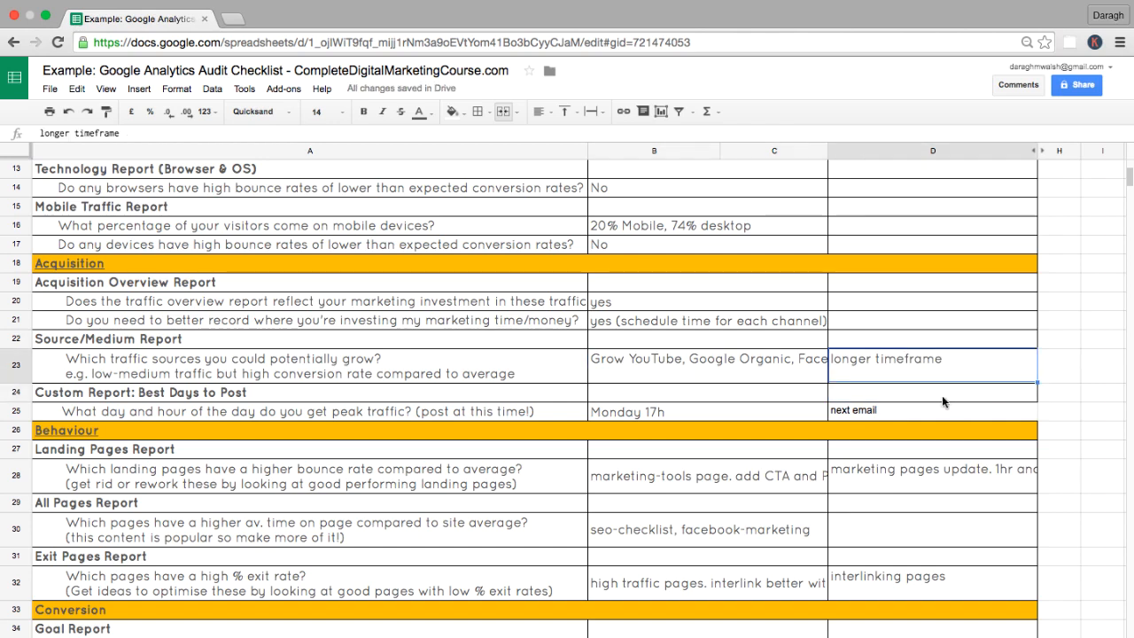
Step: Enter "no immediate action" as the action for the All Pages Report question about pages with higher average time
scroll(885, 404, down, 2)
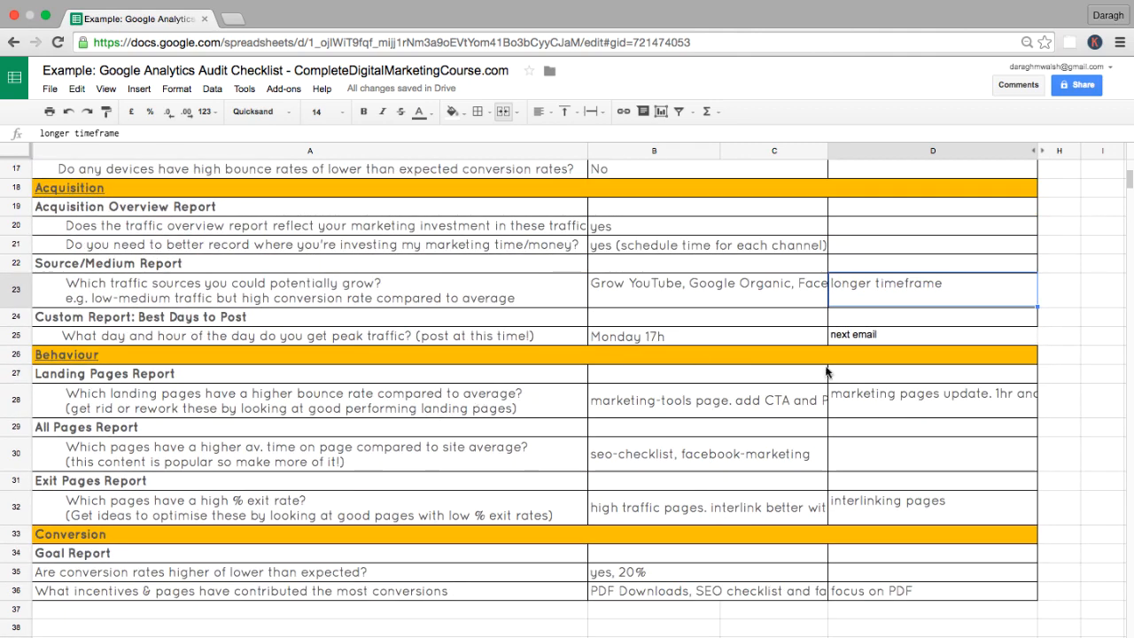
click(879, 398)
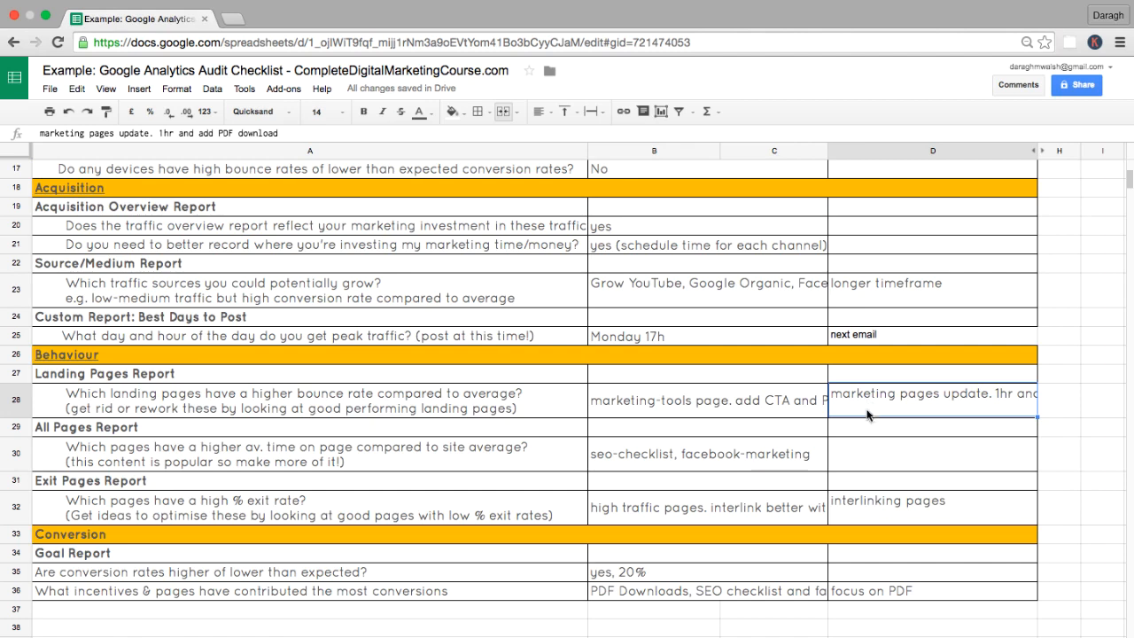
click(860, 457)
click(783, 460)
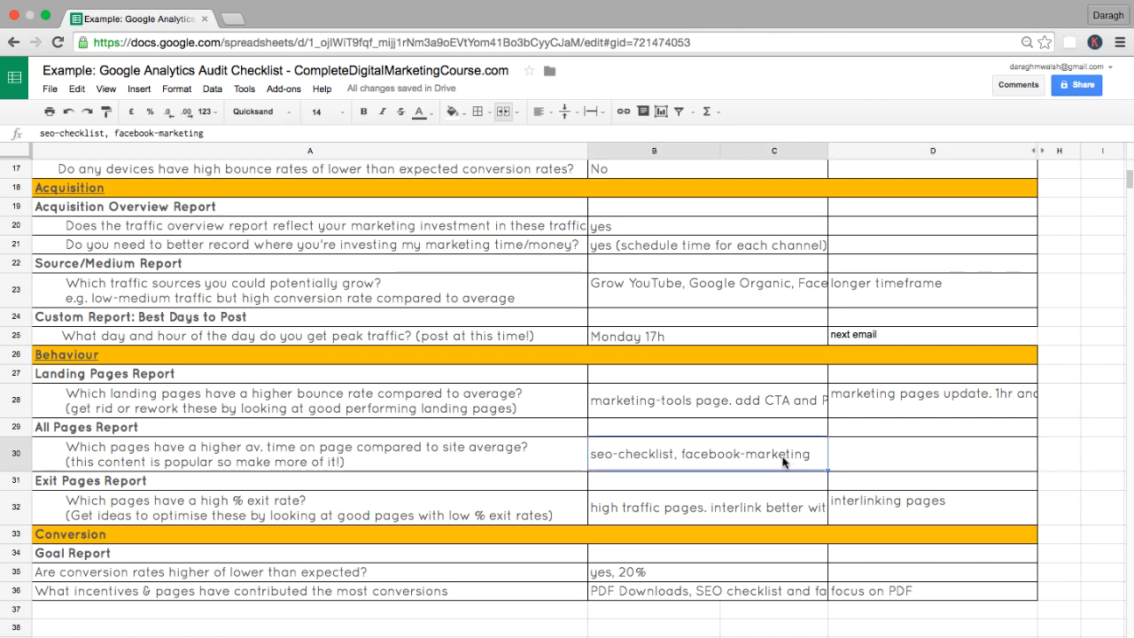
click(859, 456)
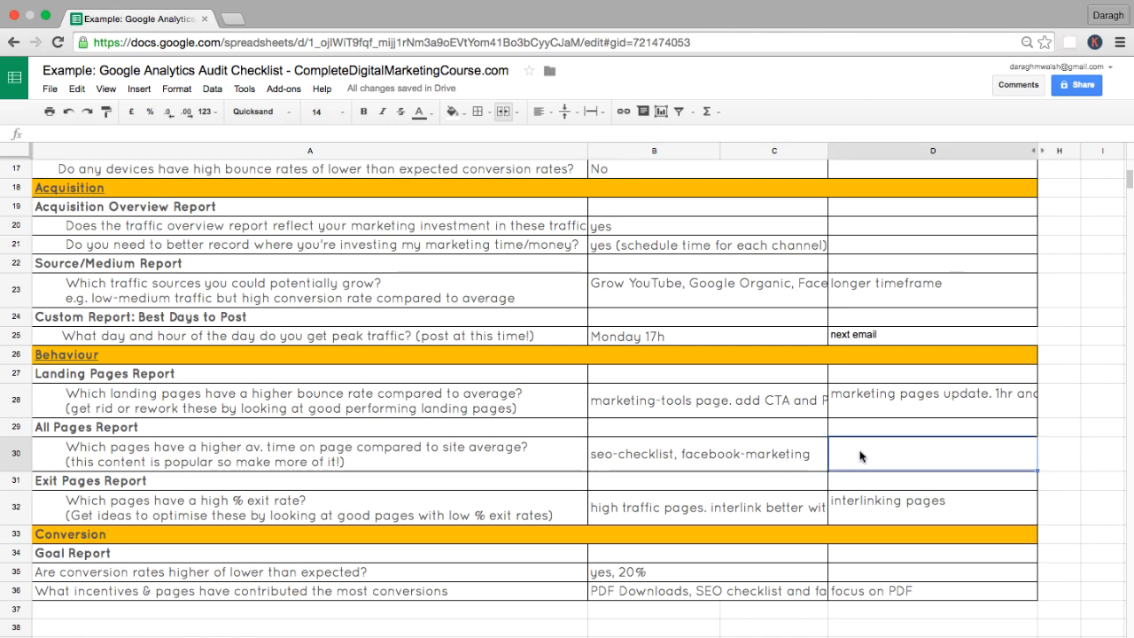
text(no immen)
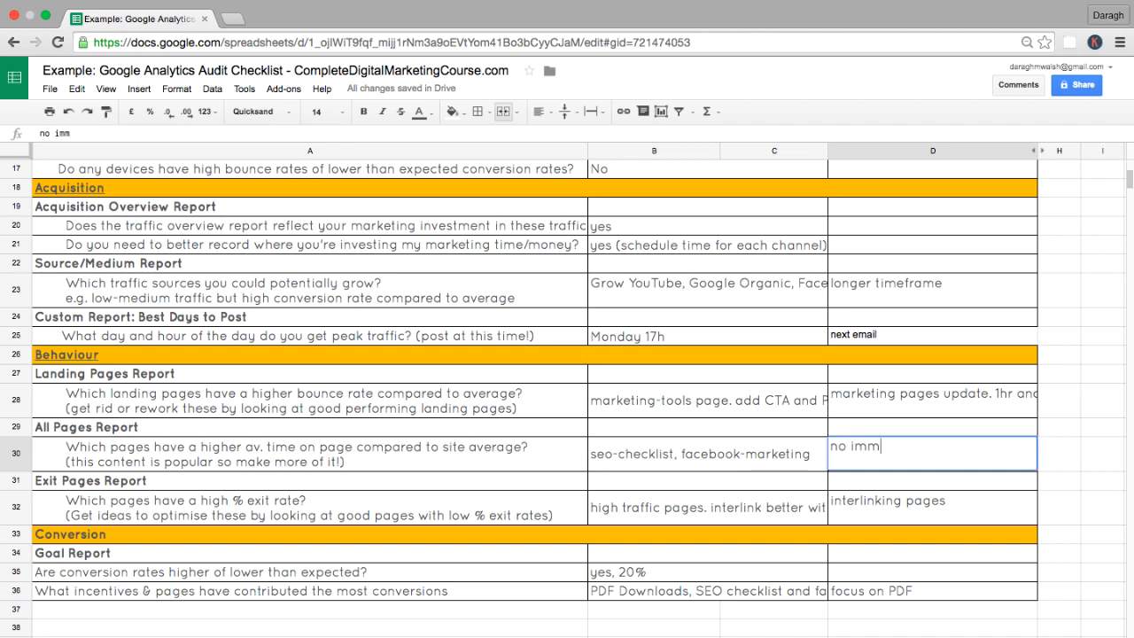
key(BackSpace)
text(diate action)
key(Return)
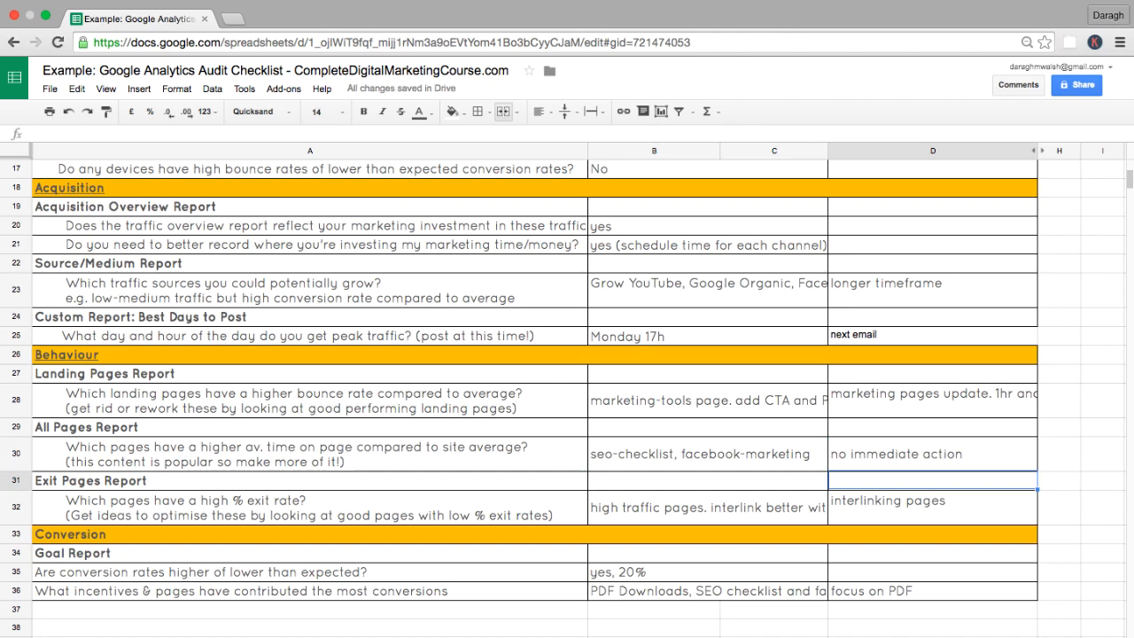
Step: Replace the All Pages Report action with "next promotional activity around this content"
click(788, 468)
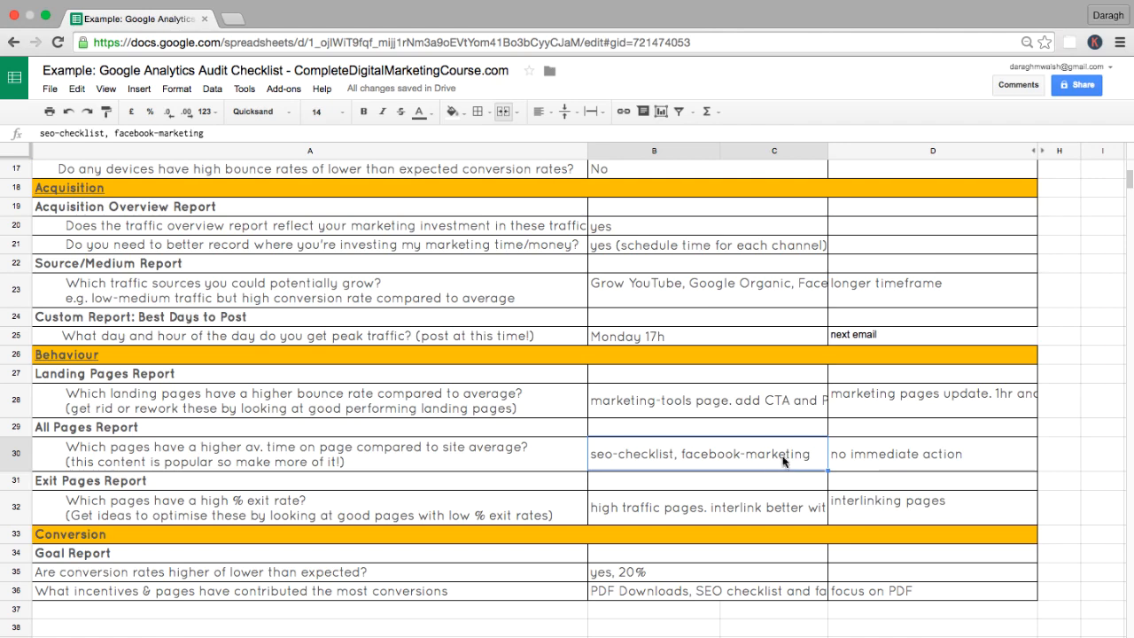
click(872, 456)
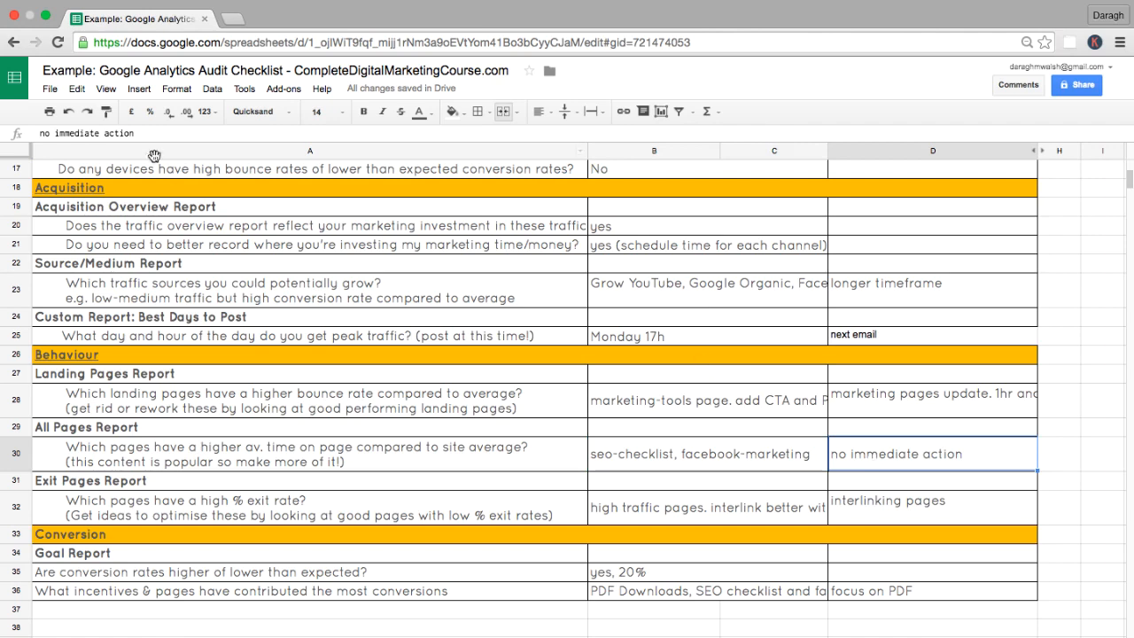
double_click(115, 133)
triple_click(117, 133)
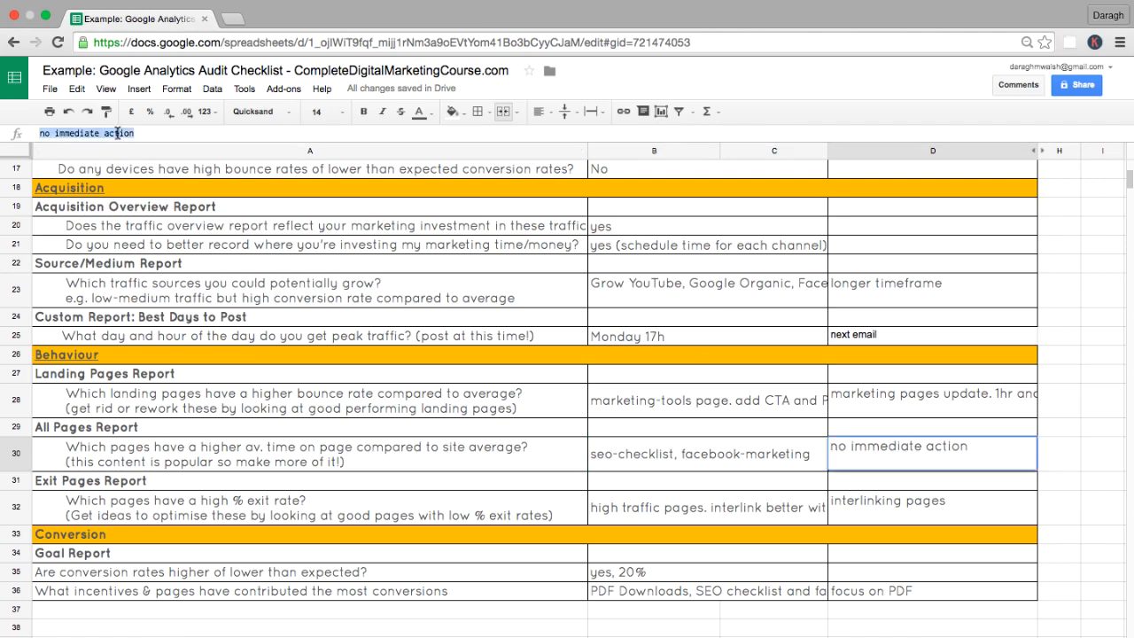
text(next promotional ac)
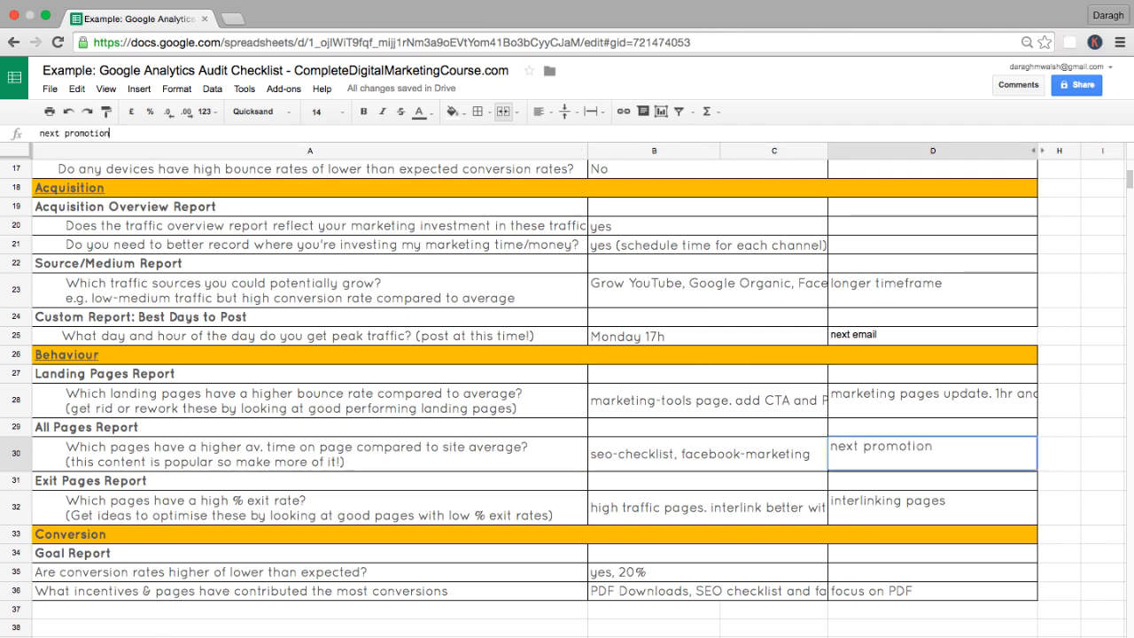
text(tiv)
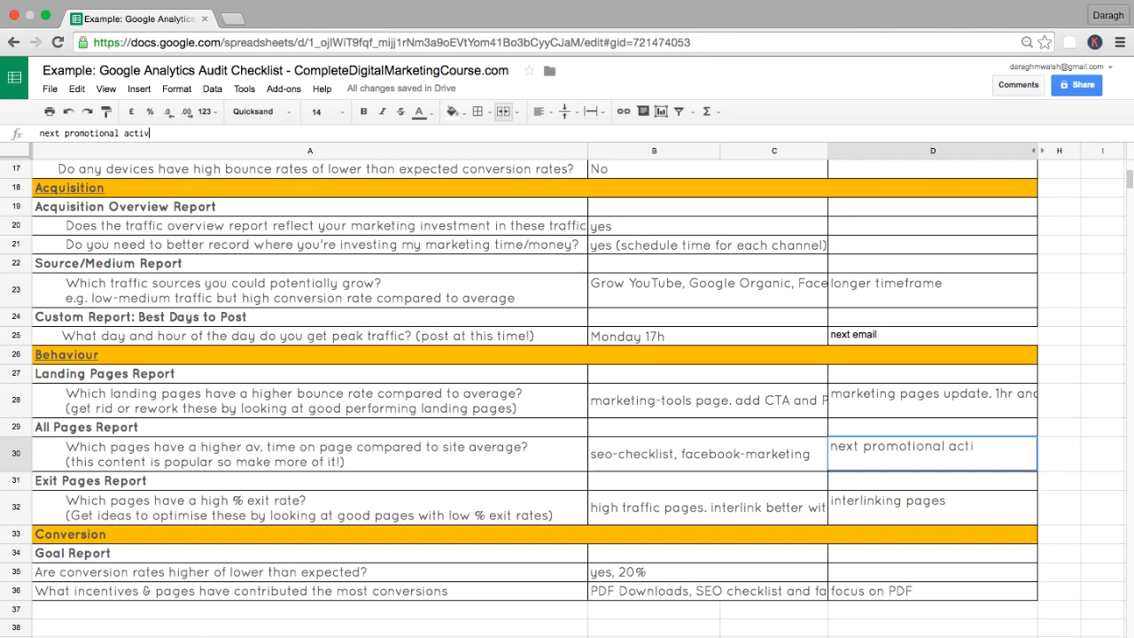
text(ity around t)
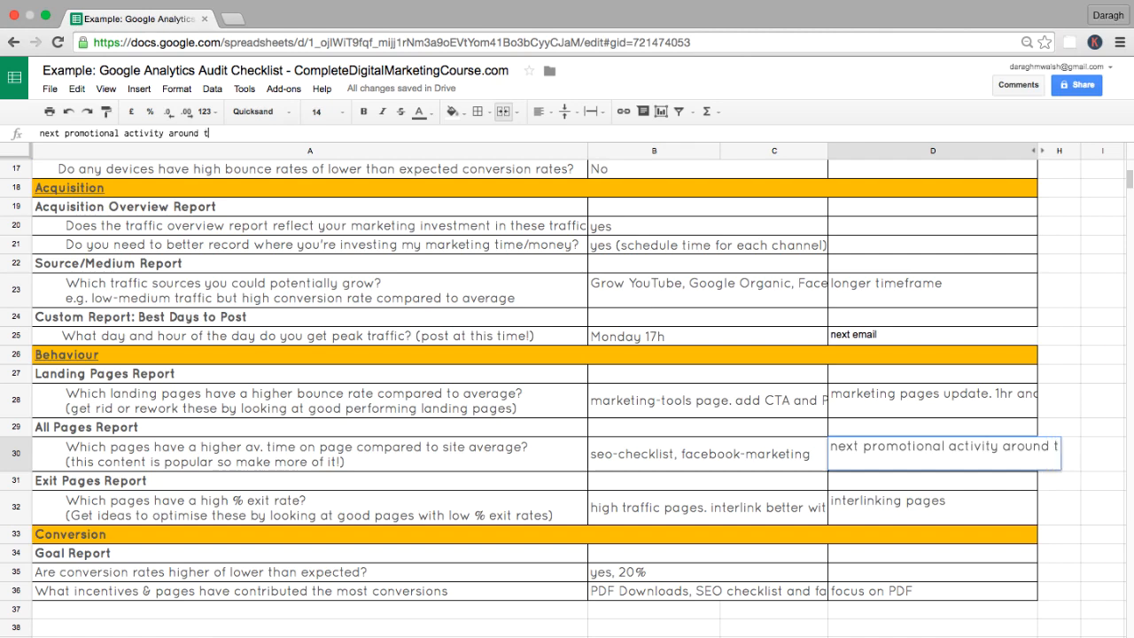
text(his content)
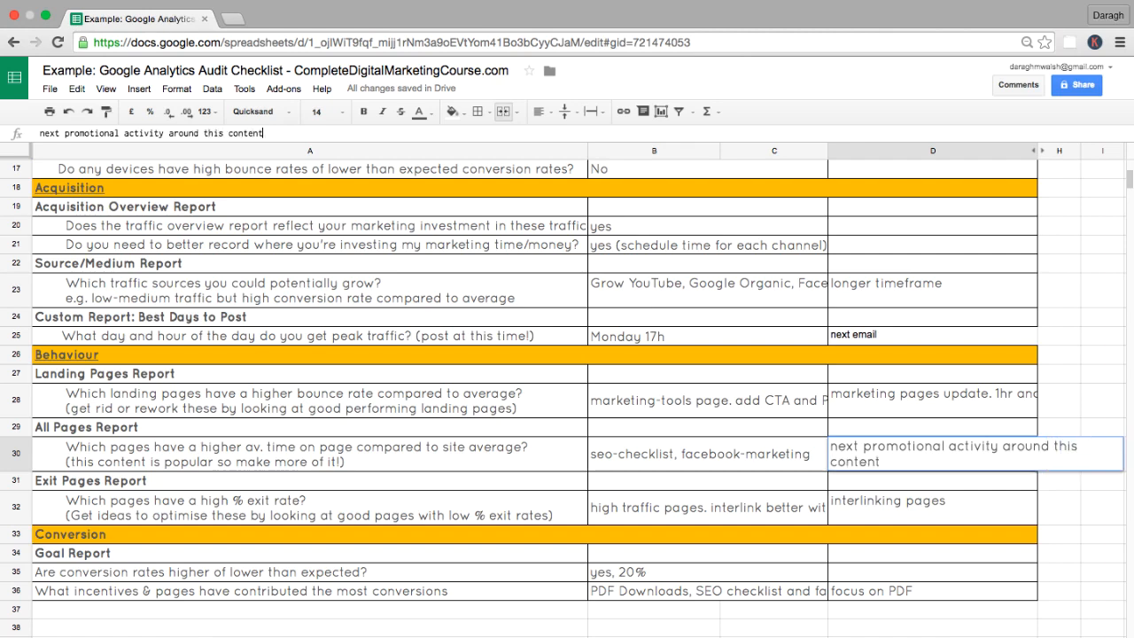
key(Return)
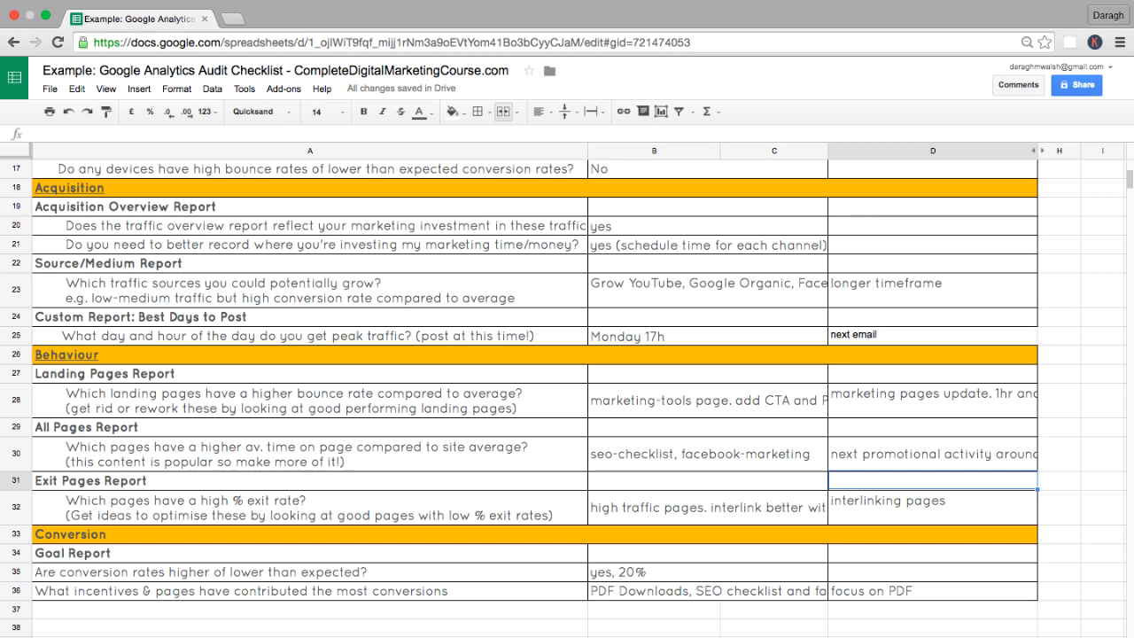
Step: Review the actions noted for the All Pages, Exit Pages, Goal and Landing Pages reports, plus the Audience and Acquisition sections
click(857, 448)
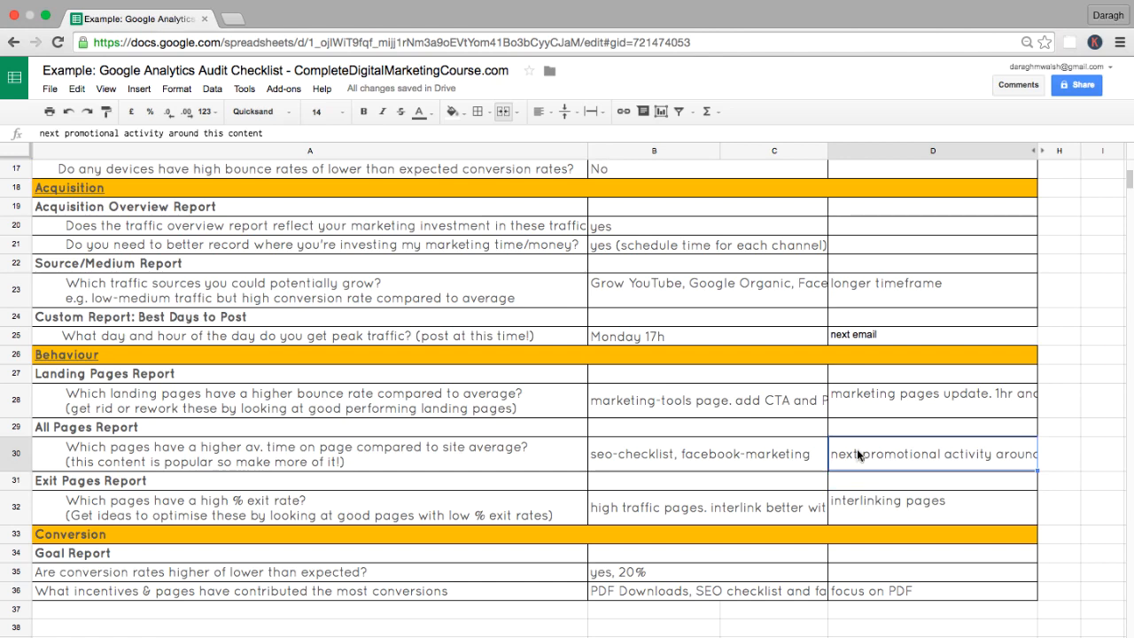
click(889, 501)
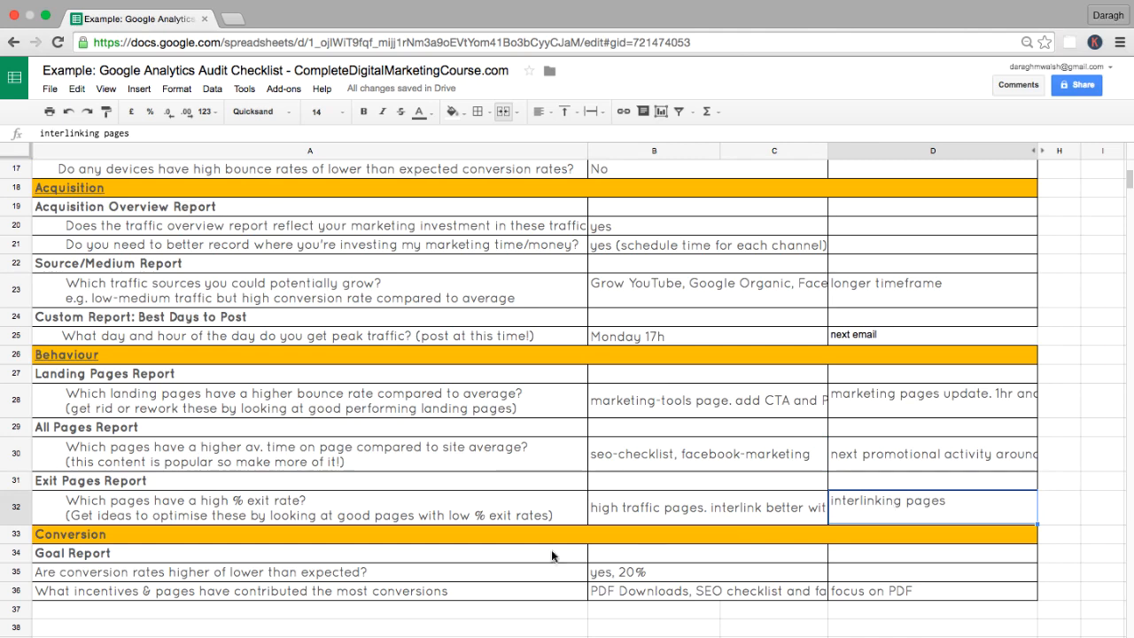
click(891, 593)
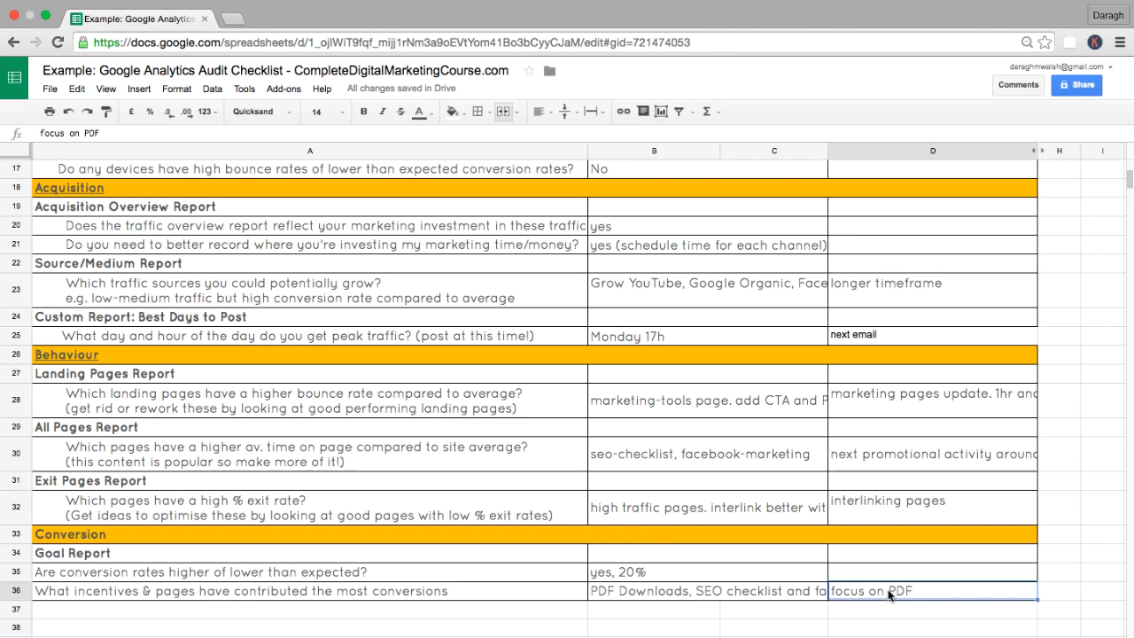
click(913, 398)
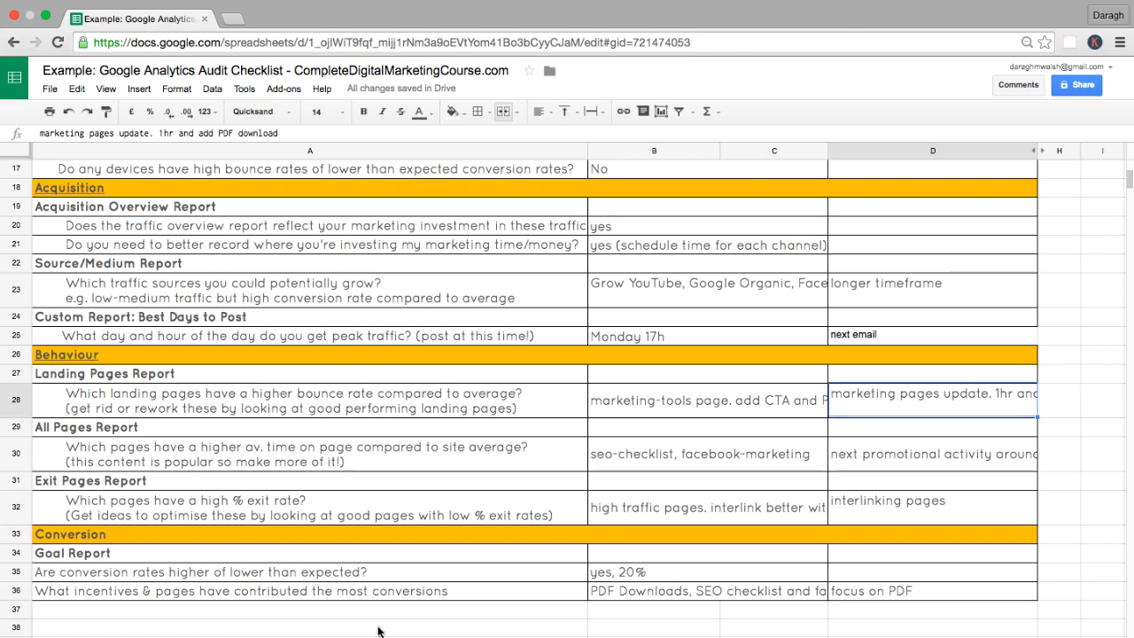
scroll(791, 549, up, 8)
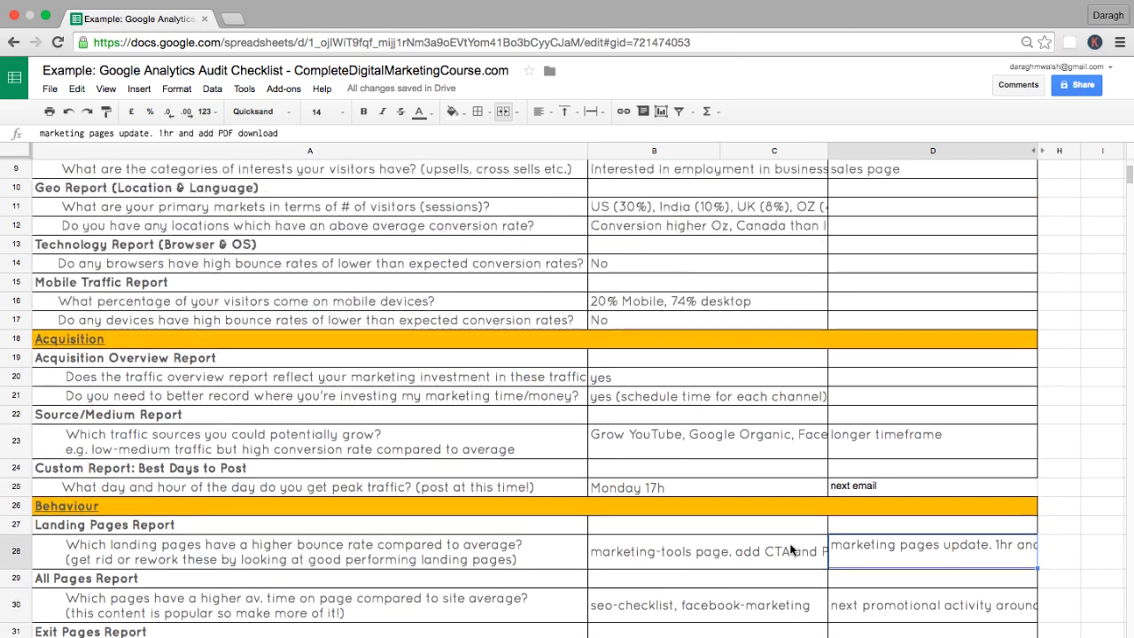
scroll(791, 549, down, 3)
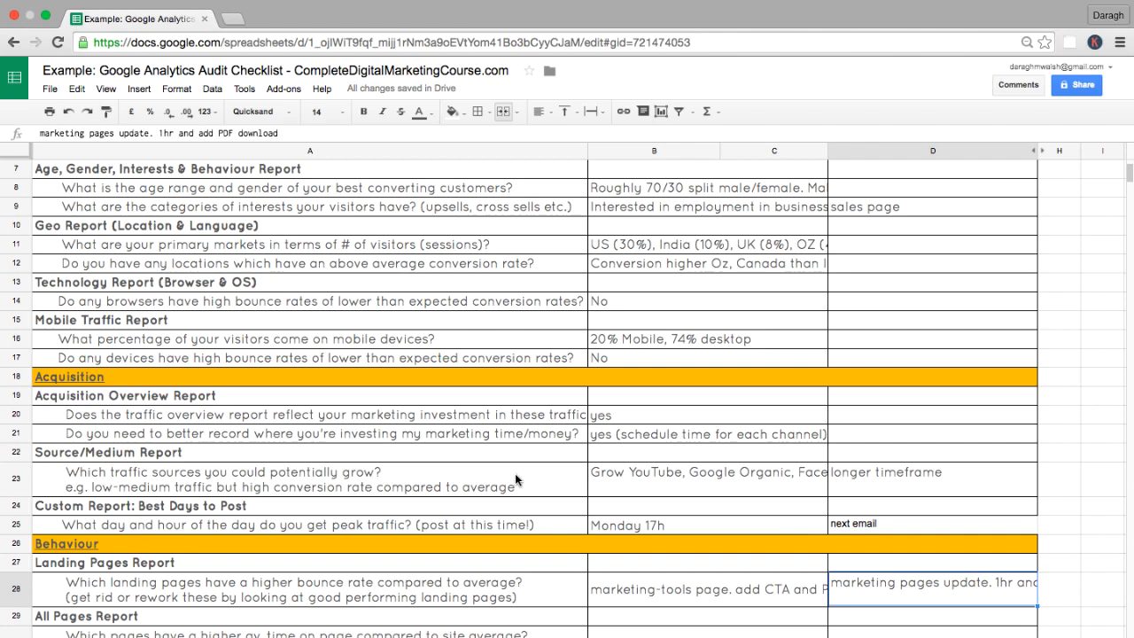
scroll(514, 473, up, 3)
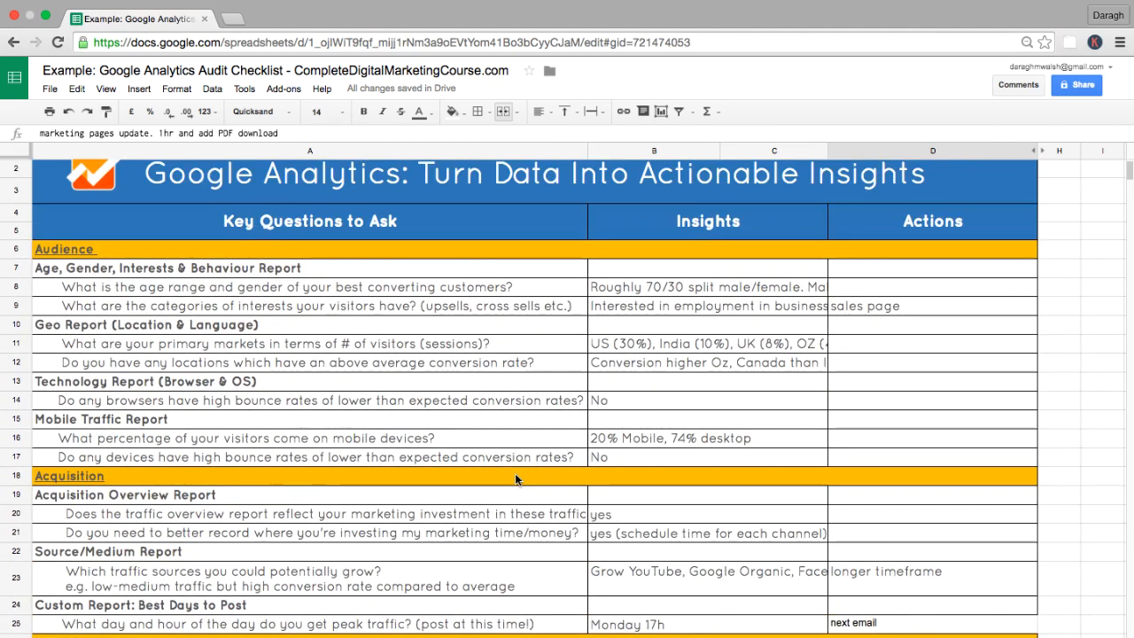
scroll(515, 473, down, 3)
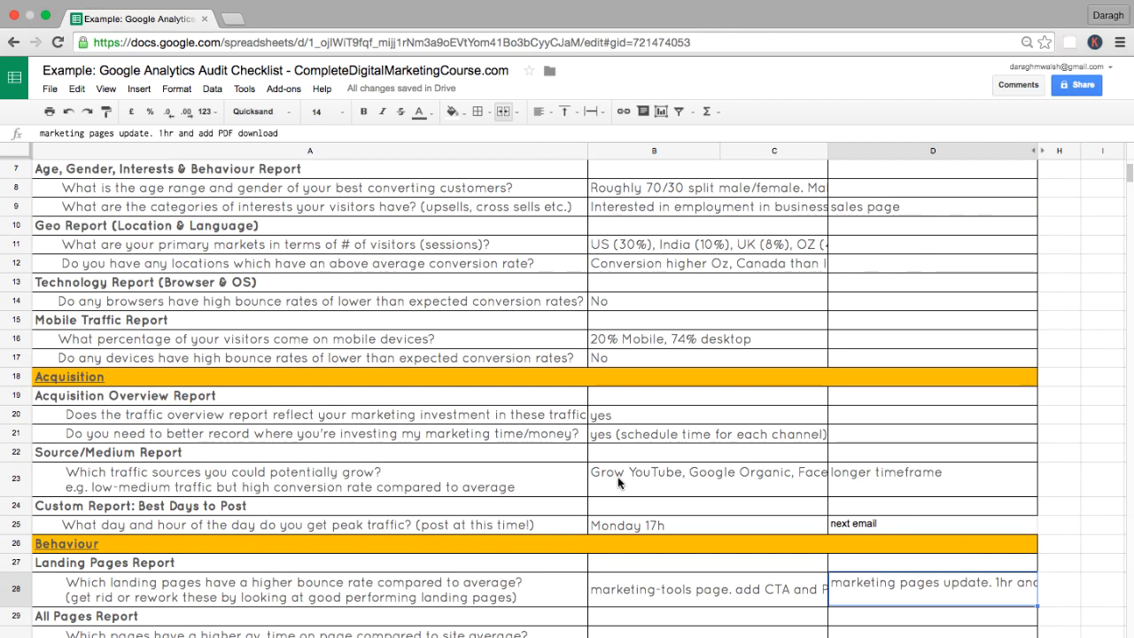
Step: Mark "Prioritise which Insights to Action" as completed with an x in the 24-Point Audit Checklist sheet
click(160, 636)
scroll(328, 558, down, 2)
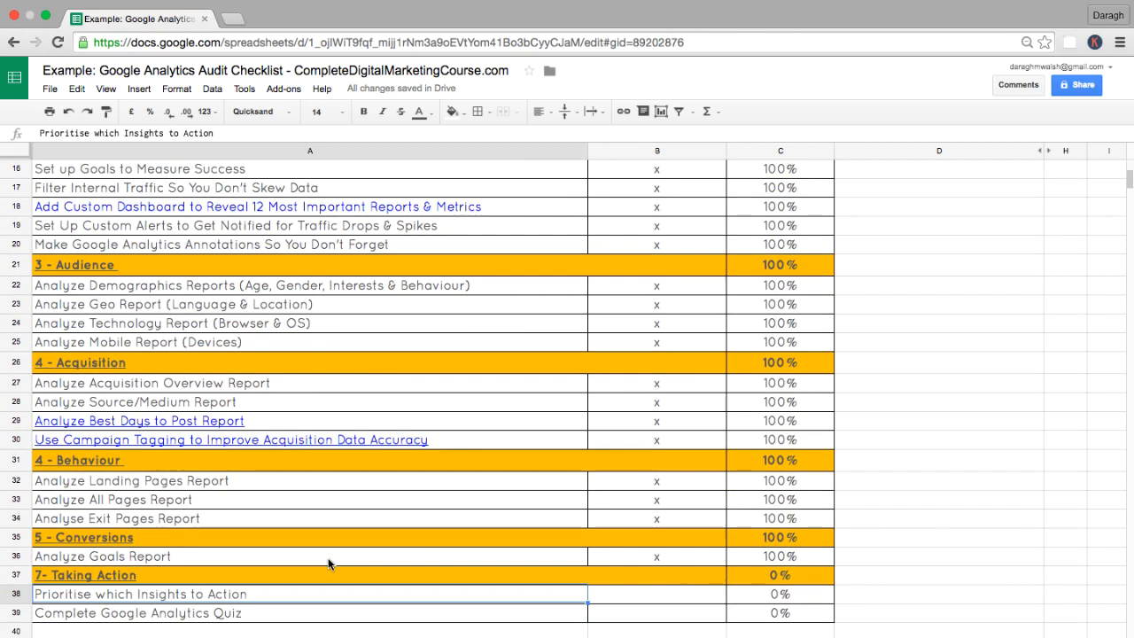
click(672, 593)
text(x)
key(Return)
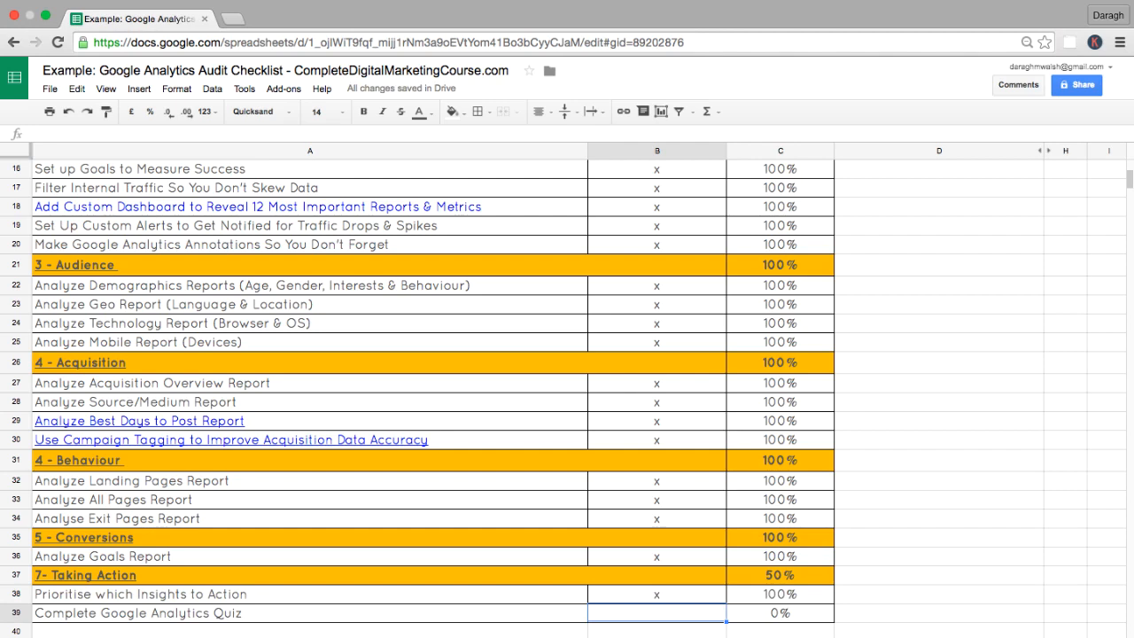
scroll(567, 399, up, 3)
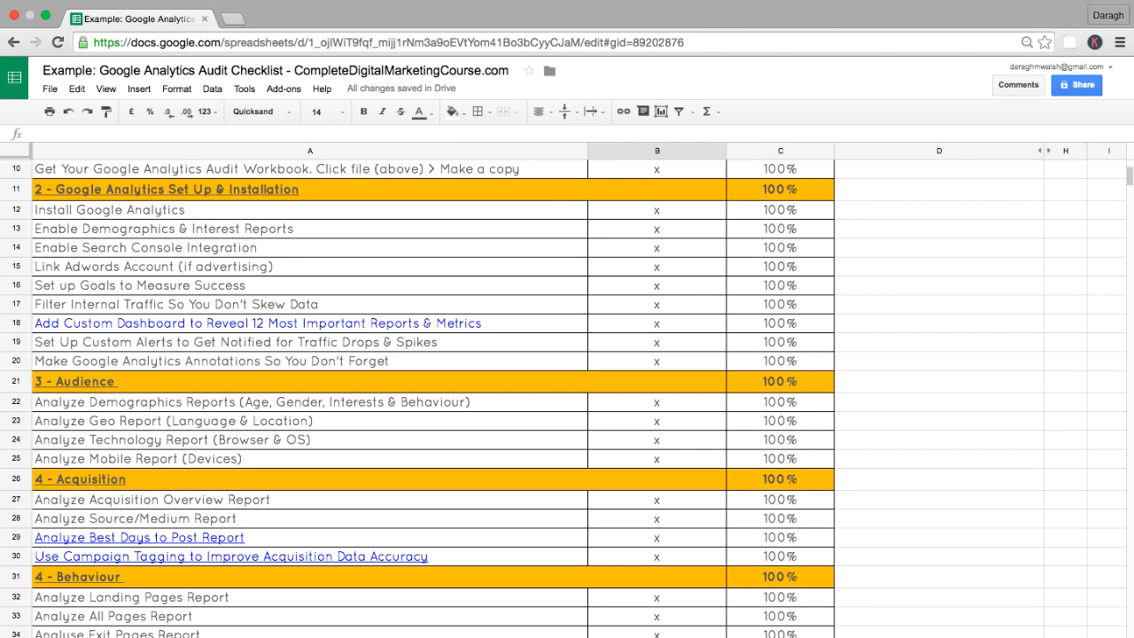
scroll(567, 399, up, 2)
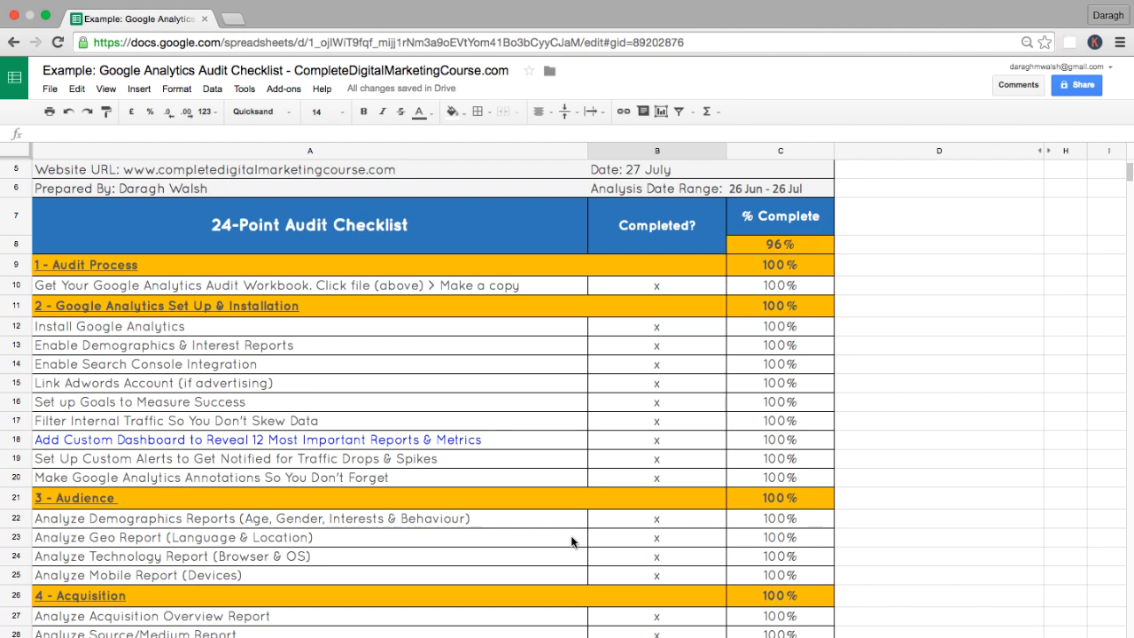
Step: Review the custom dashboard and custom alerts items in the 24-Point Audit Checklist, along with the analysis date range in its header
click(557, 448)
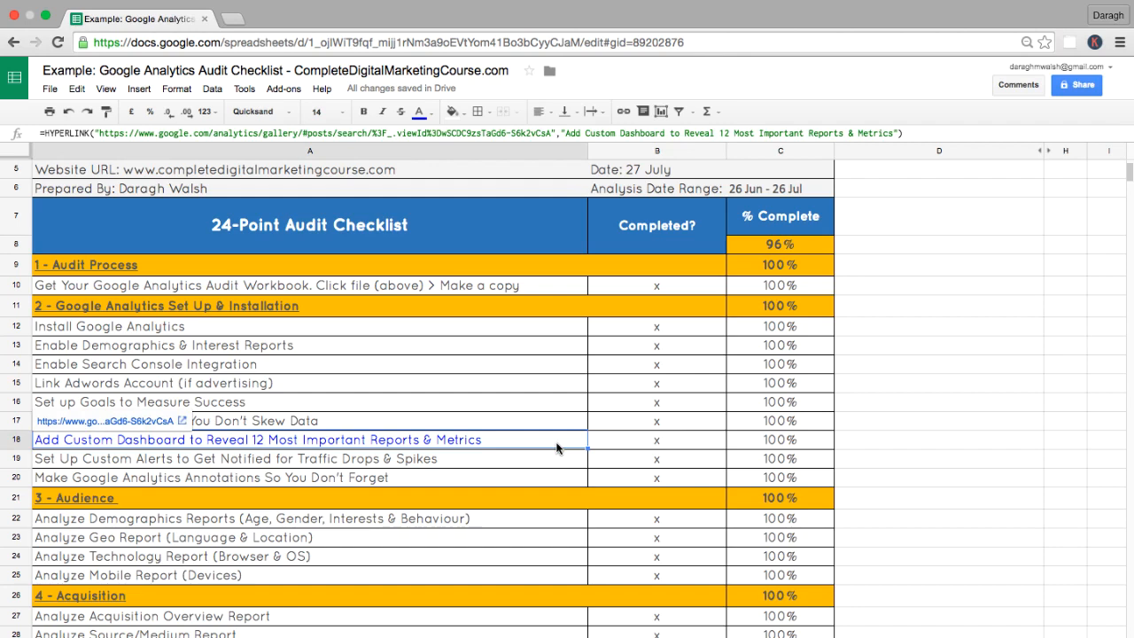
click(545, 460)
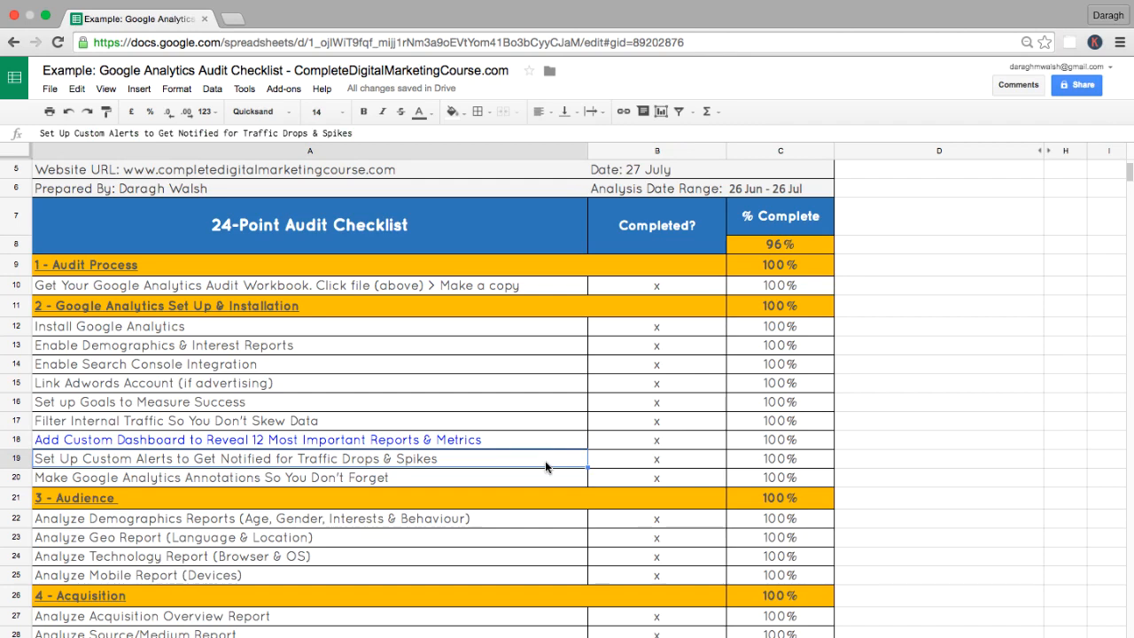
scroll(666, 420, up, 2)
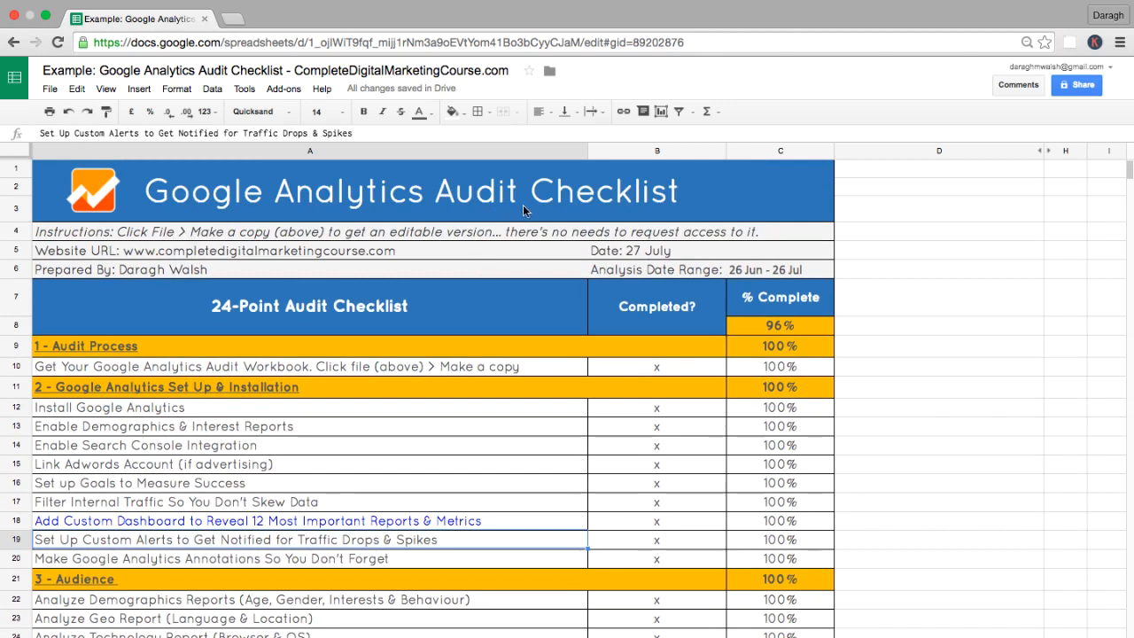
click(743, 273)
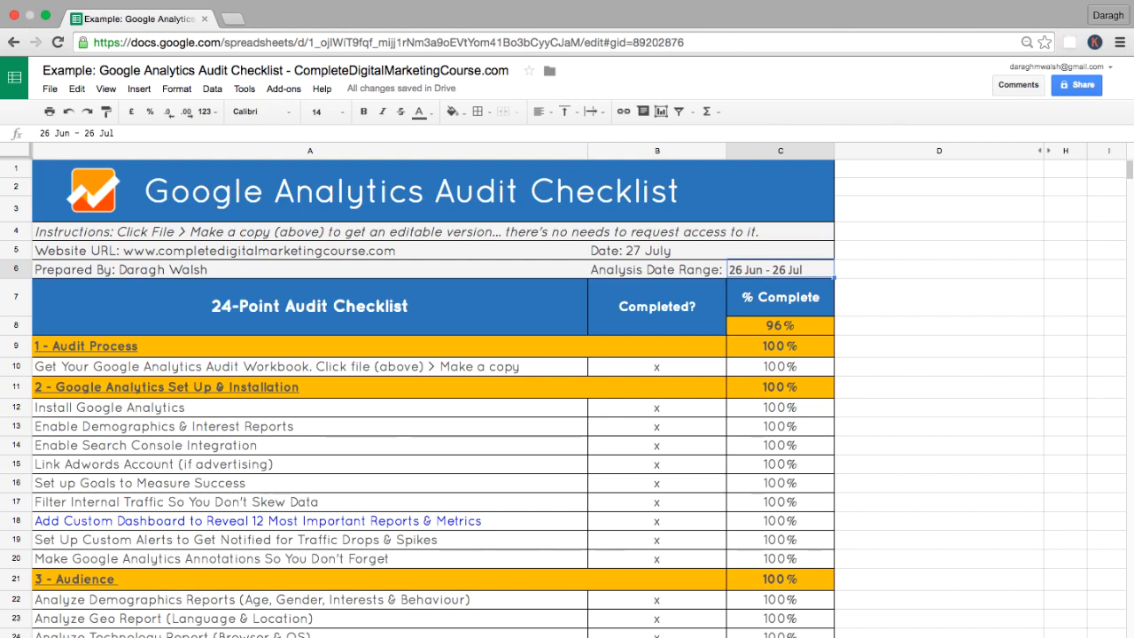
Step: Check the sheet options available for the audit sheet, such as Duplicate and Copy to, without applying any
right_click(155, 636)
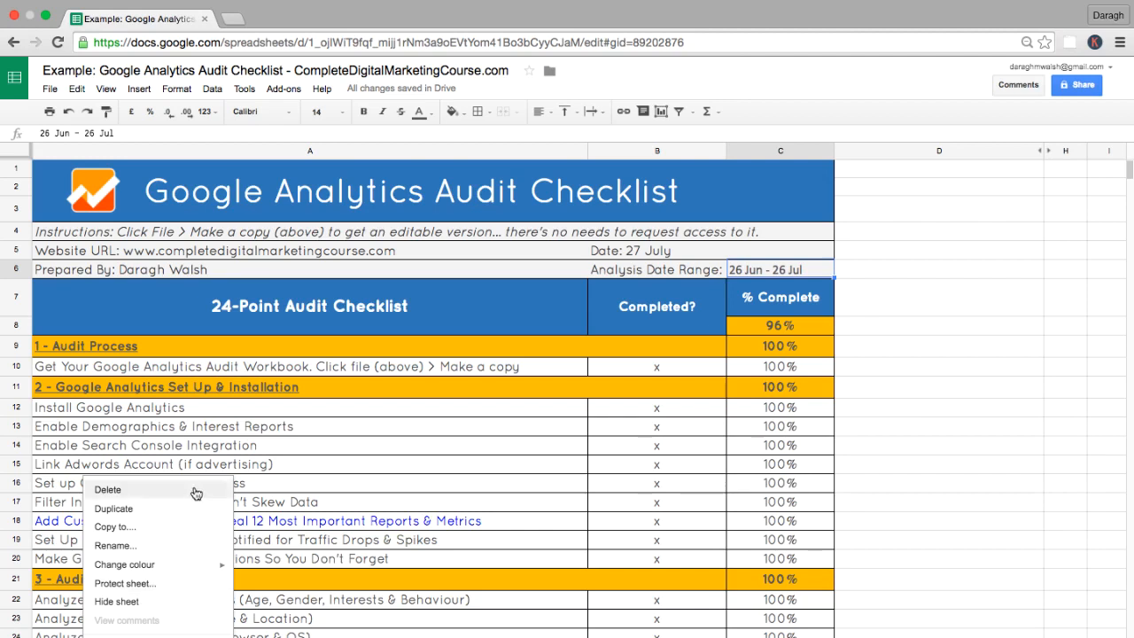
key(Escape)
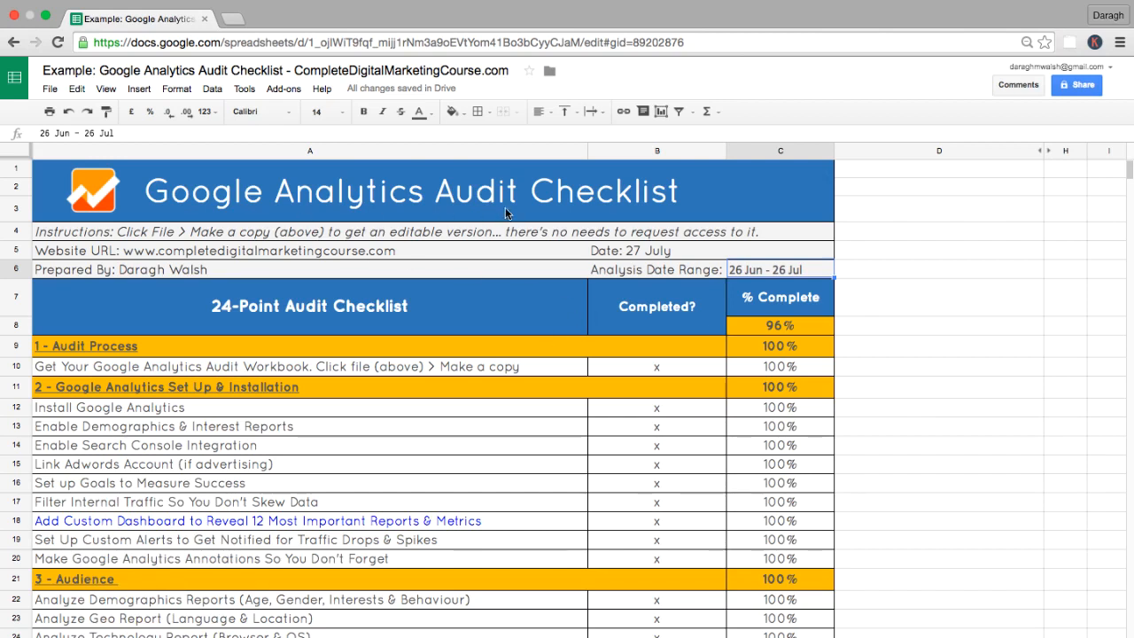
mouse_move(290, 525)
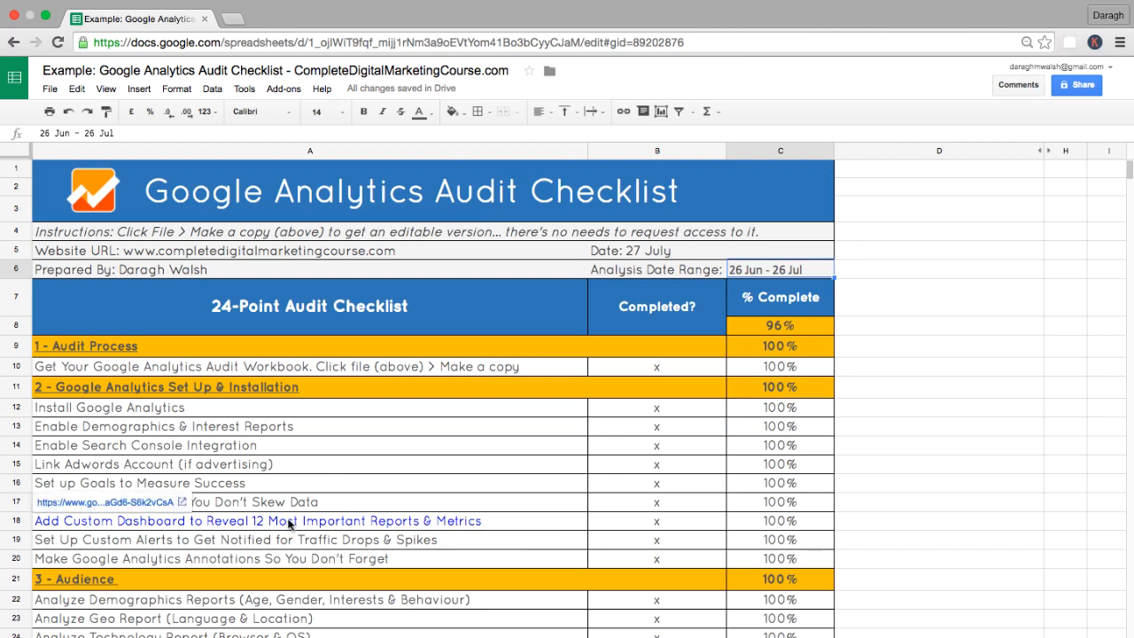